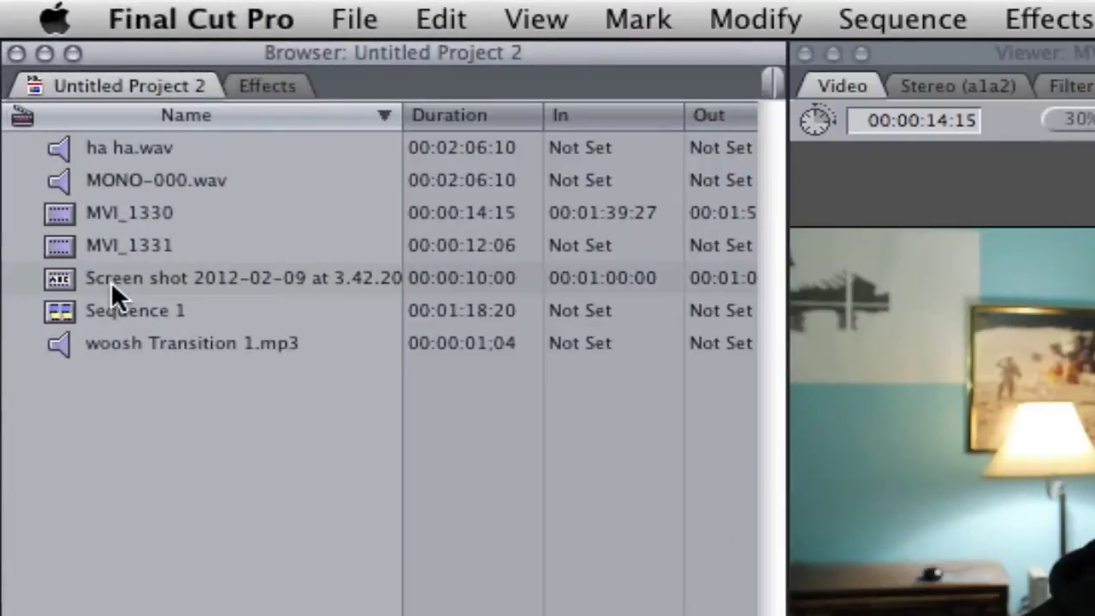
Preview MVI_1331 and then MVI_1330 in the Viewer, and drag MVI_1330 toward the upper video track.
click(47, 90)
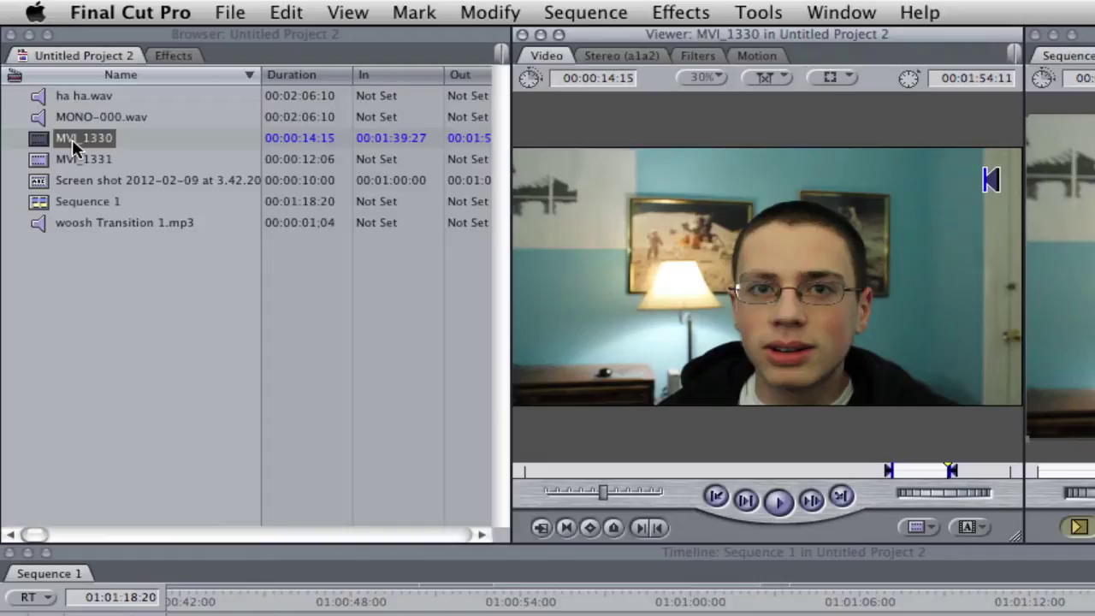
double_click(79, 160)
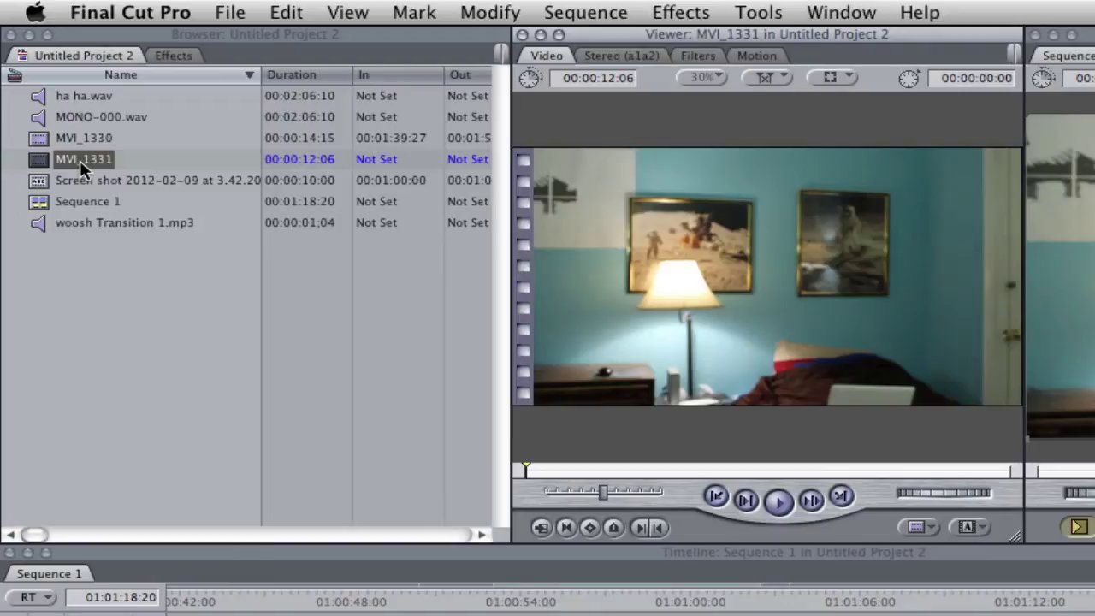
double_click(83, 137)
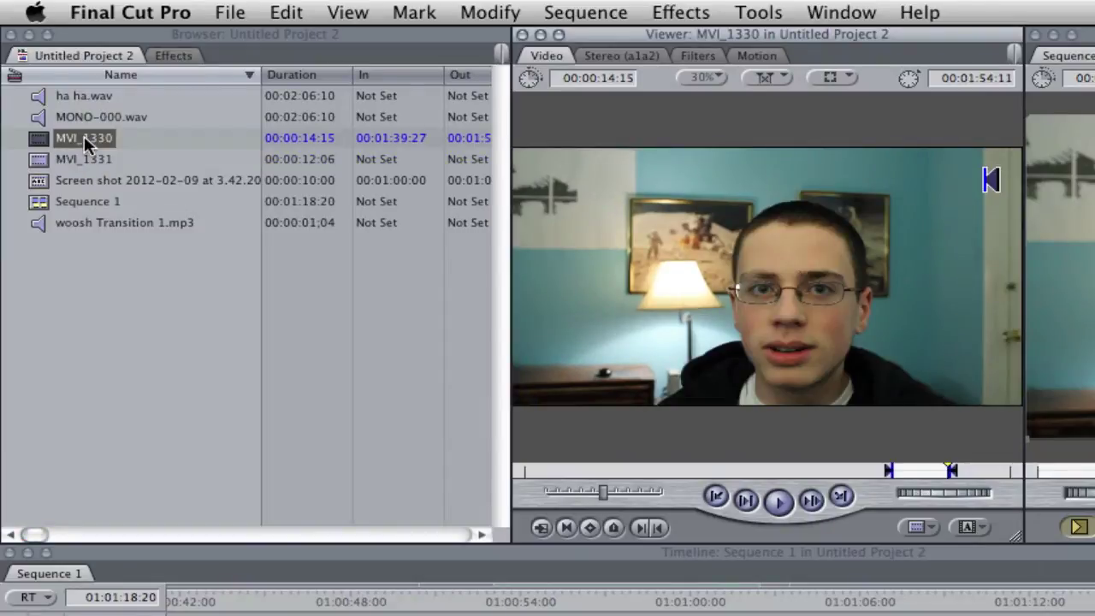
drag(84, 135, 495, 615)
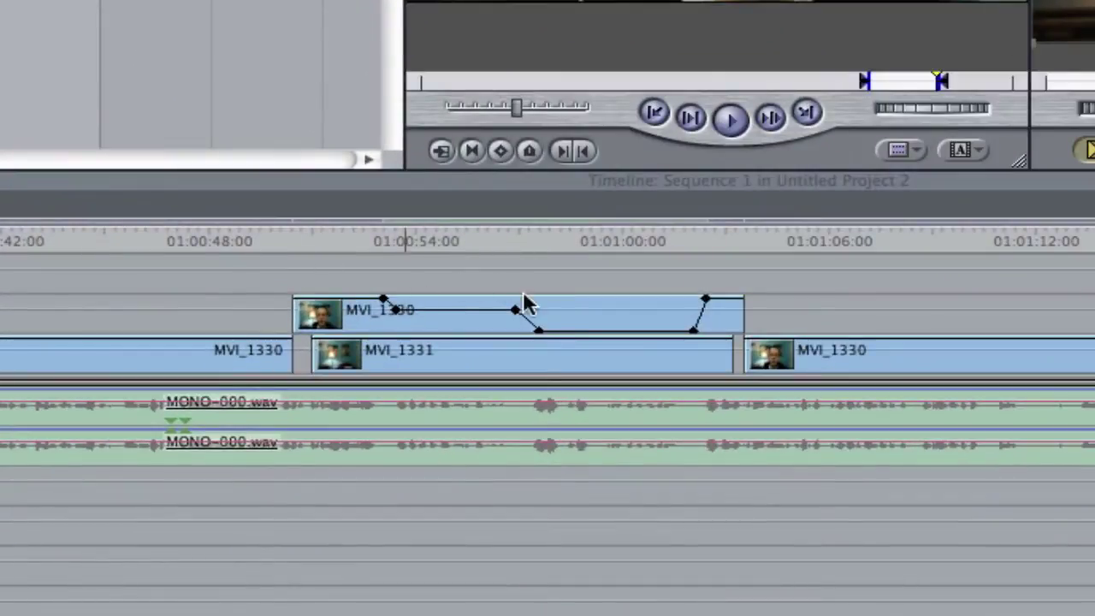
Step the playhead to the first opacity keyframe, then scroll the Timeline past Sequence 1's end.
key(alt+k)
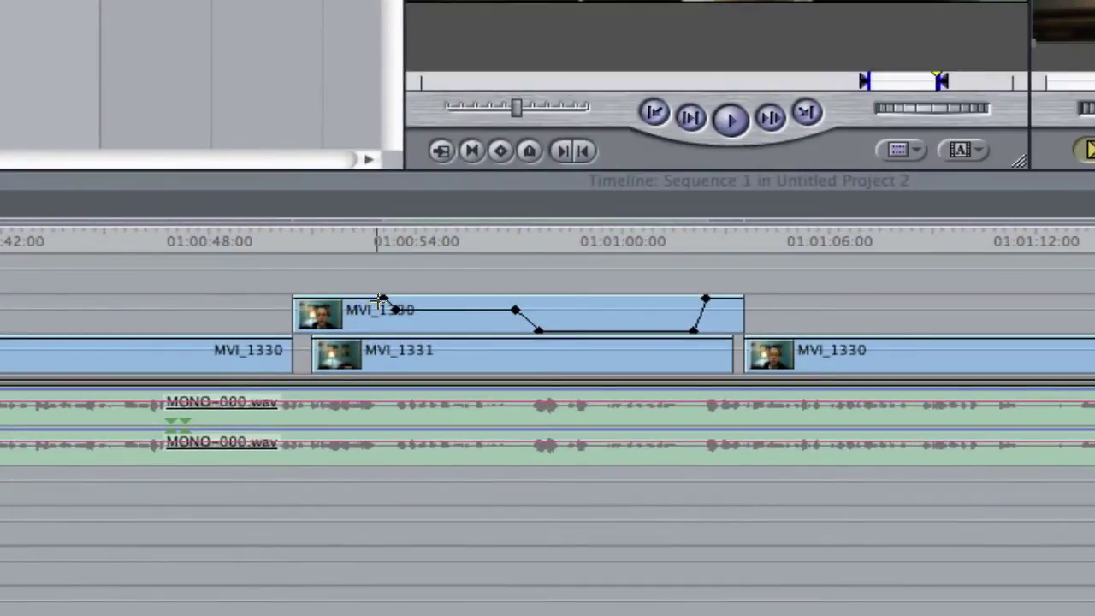
click(722, 312)
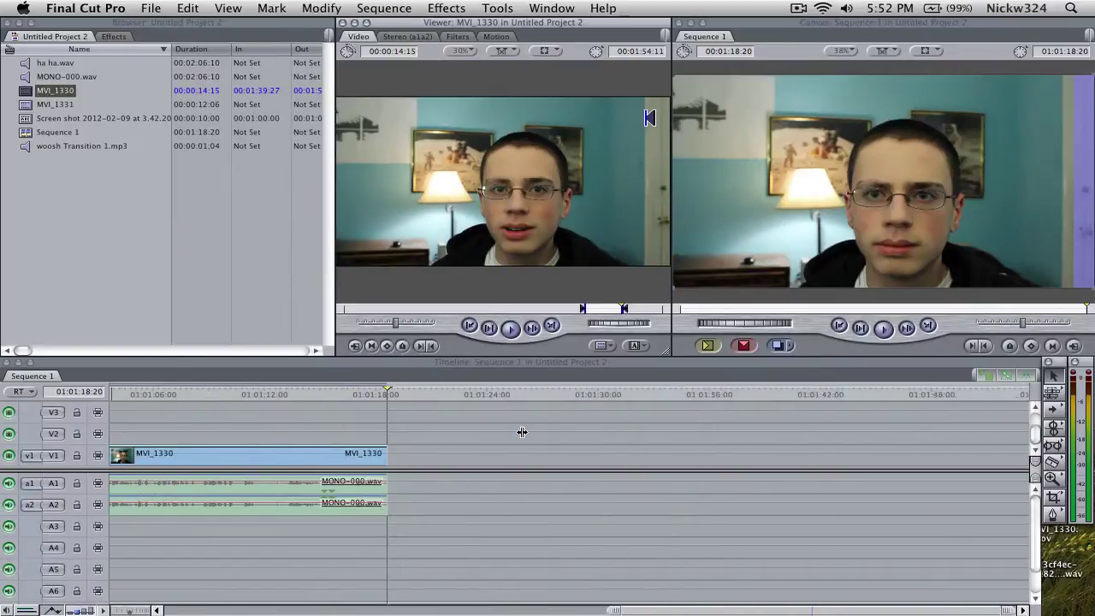
scroll(521, 432, right, 3)
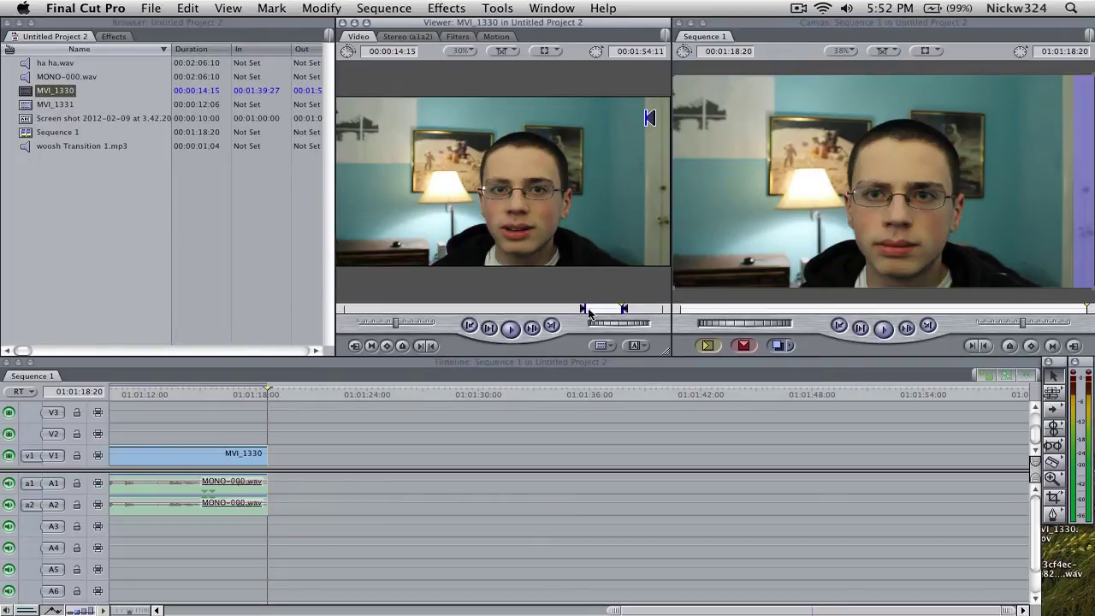
Place MVI_1330 on V2 and MVI_1331 on V1 after the sequence end, shifting MVI_1331 about one second later.
drag(565, 282, 494, 428)
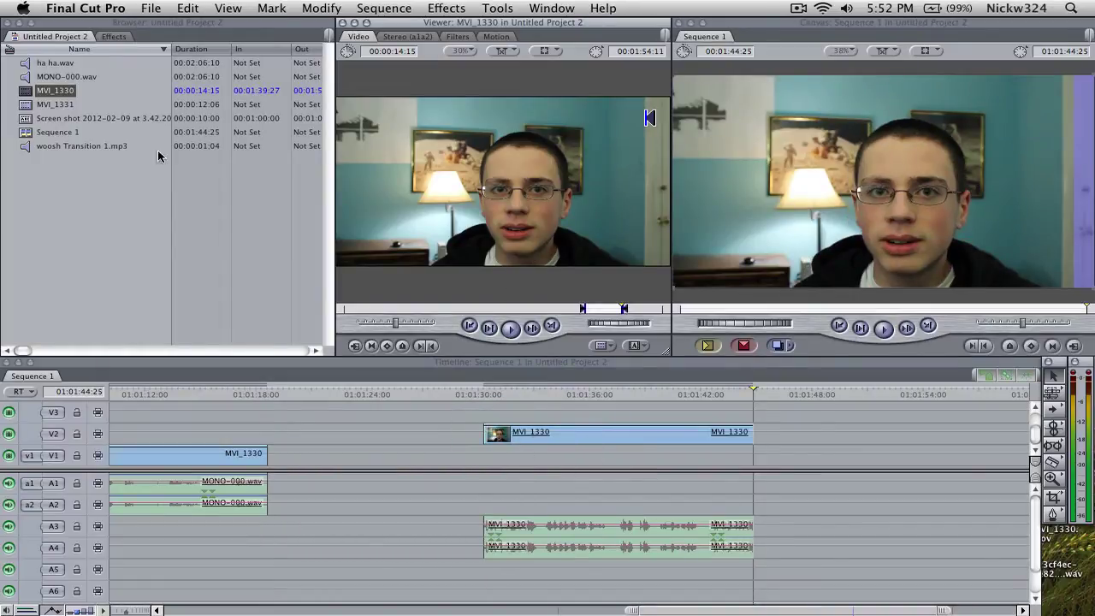
click(62, 104)
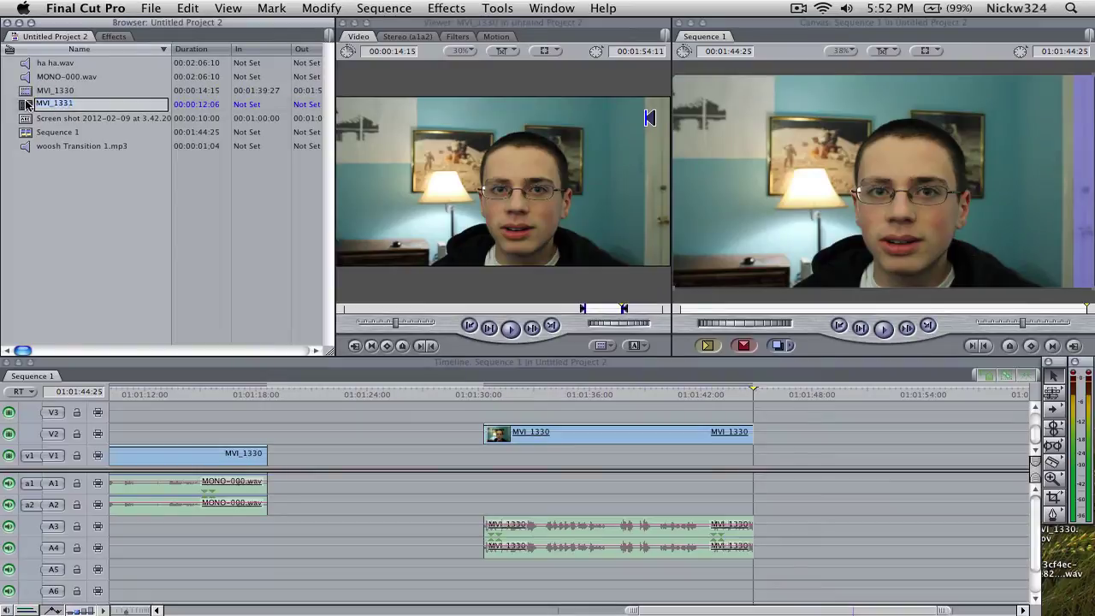
double_click(61, 104)
drag(171, 109, 17, 152)
click(47, 103)
drag(47, 104, 481, 454)
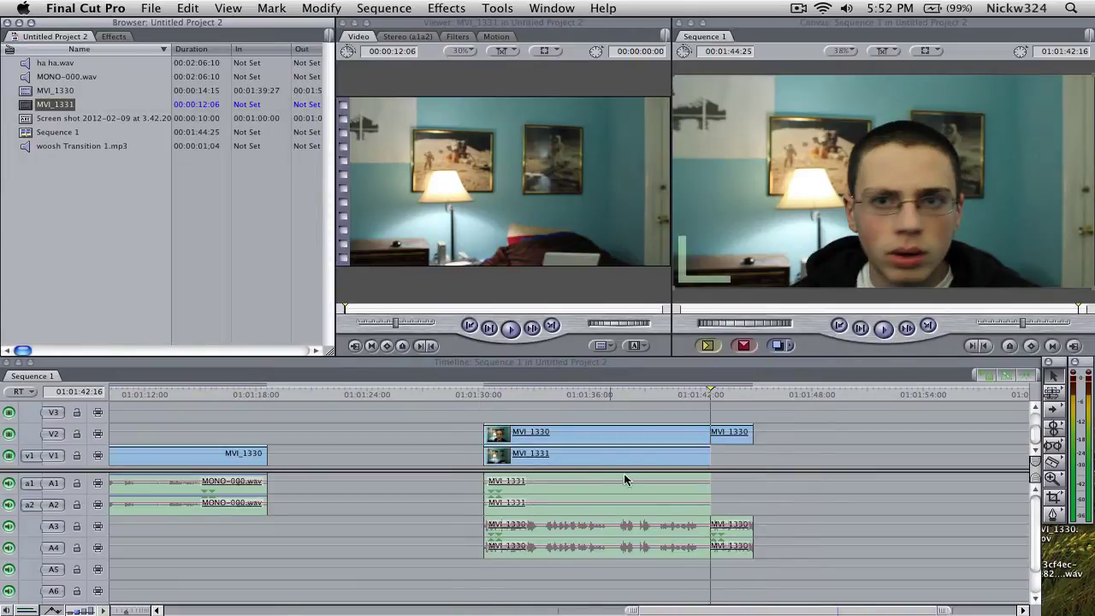
drag(583, 455, 601, 453)
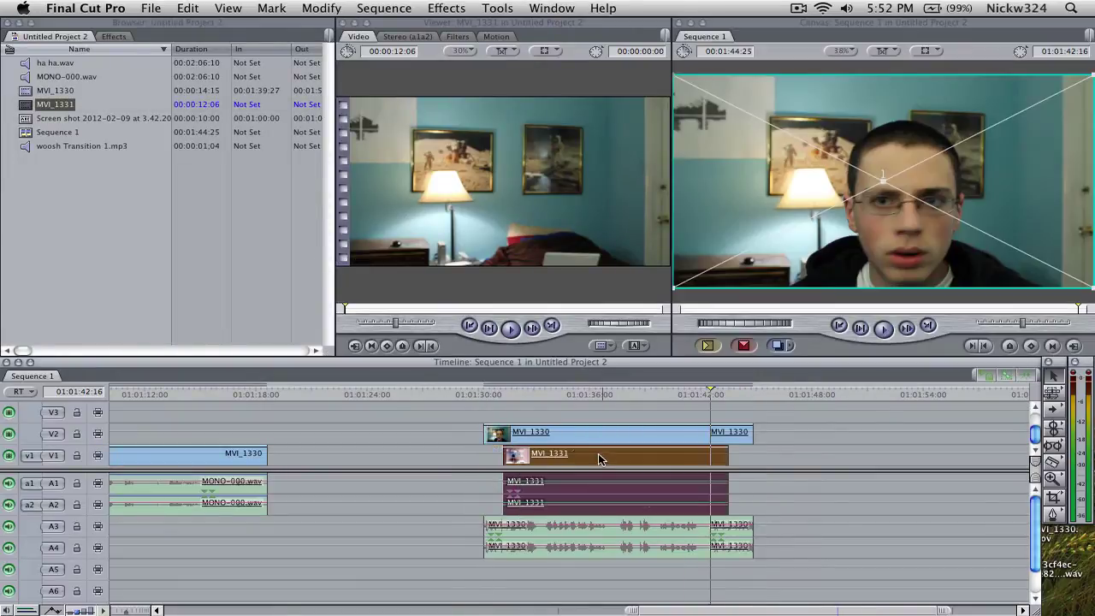
Delete both clips' audio with V1 and V2 locked, then unlock the tracks and scrub the stacked clips.
click(77, 455)
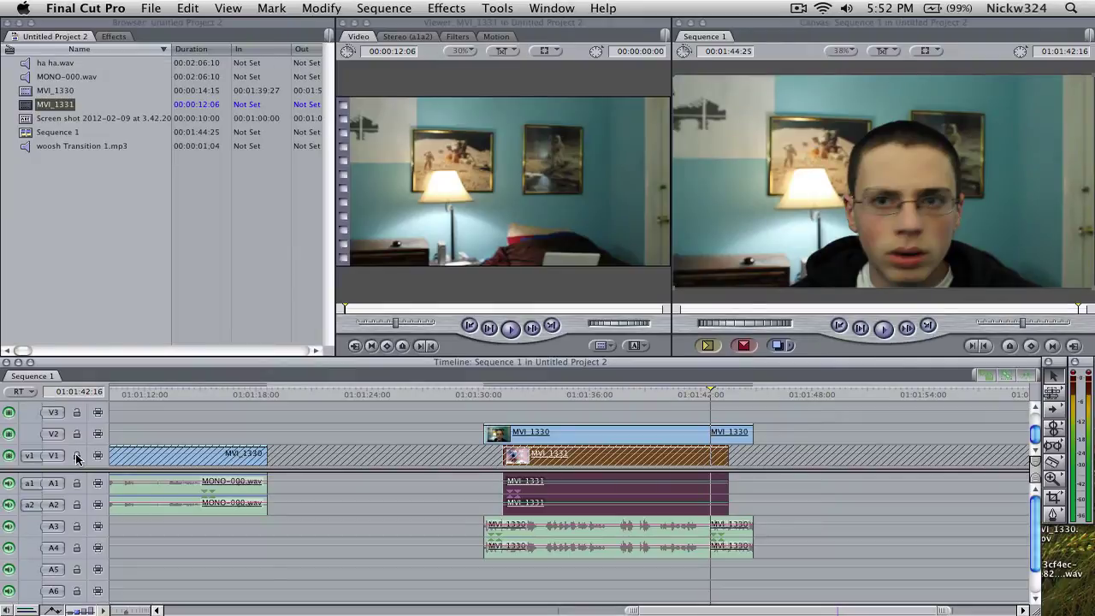
key(Delete)
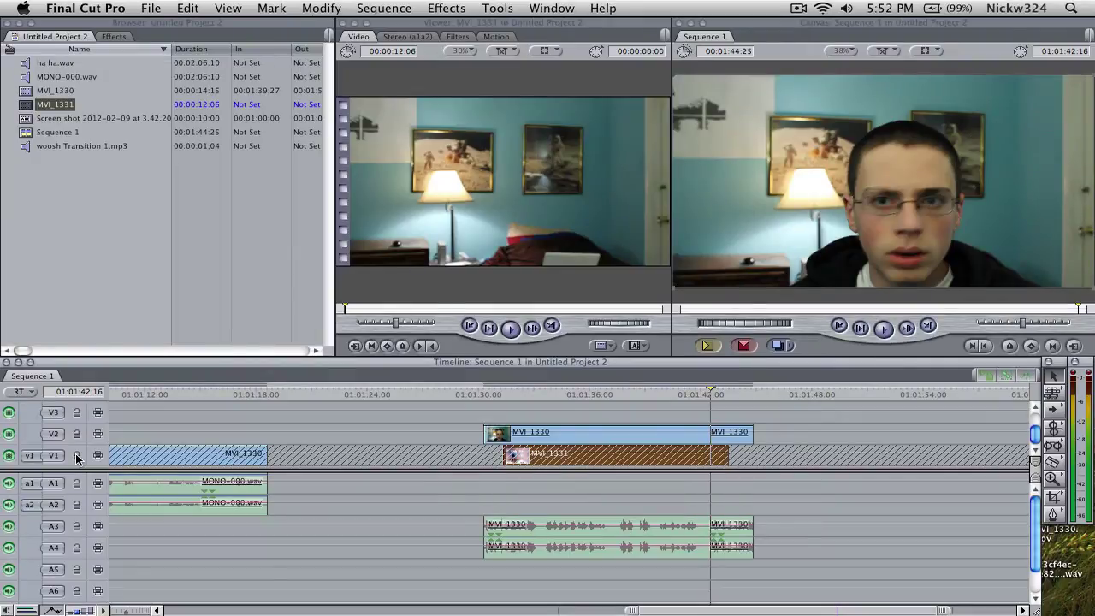
key(super+a)
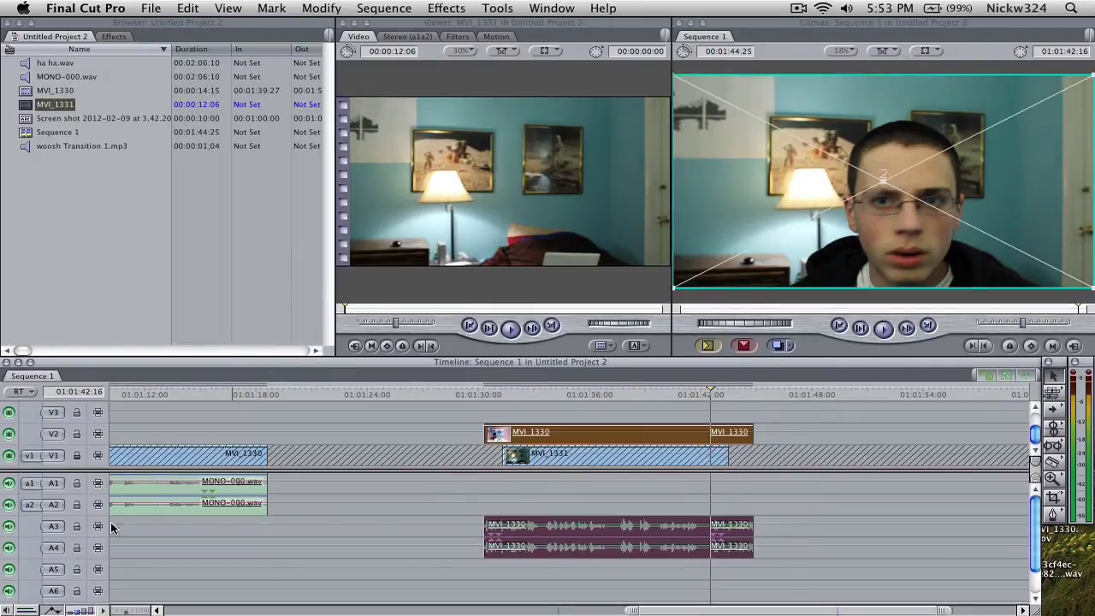
click(76, 435)
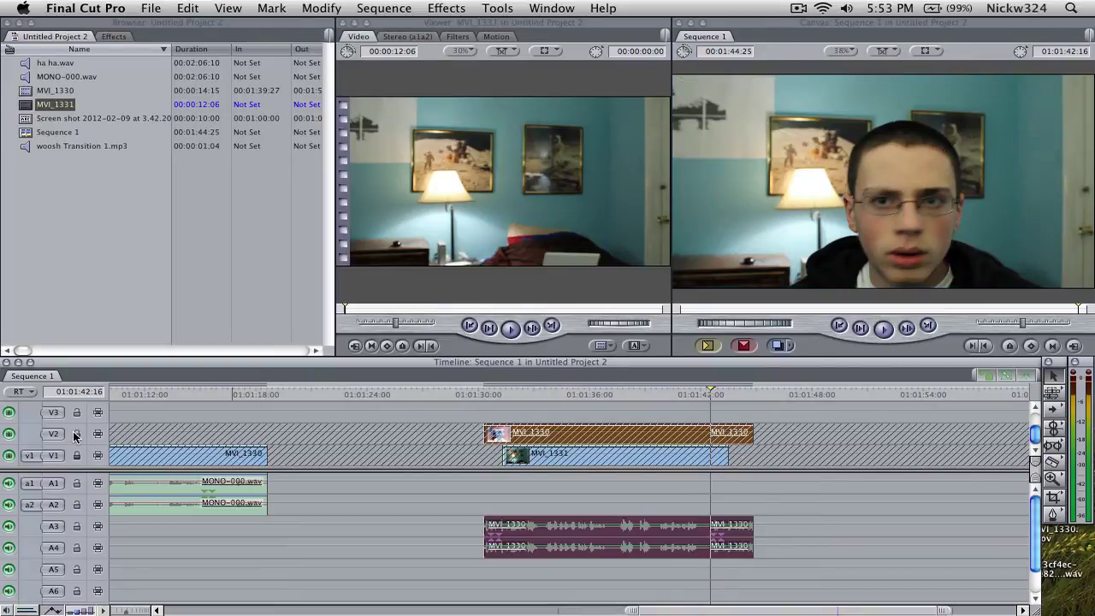
key(Delete)
click(76, 435)
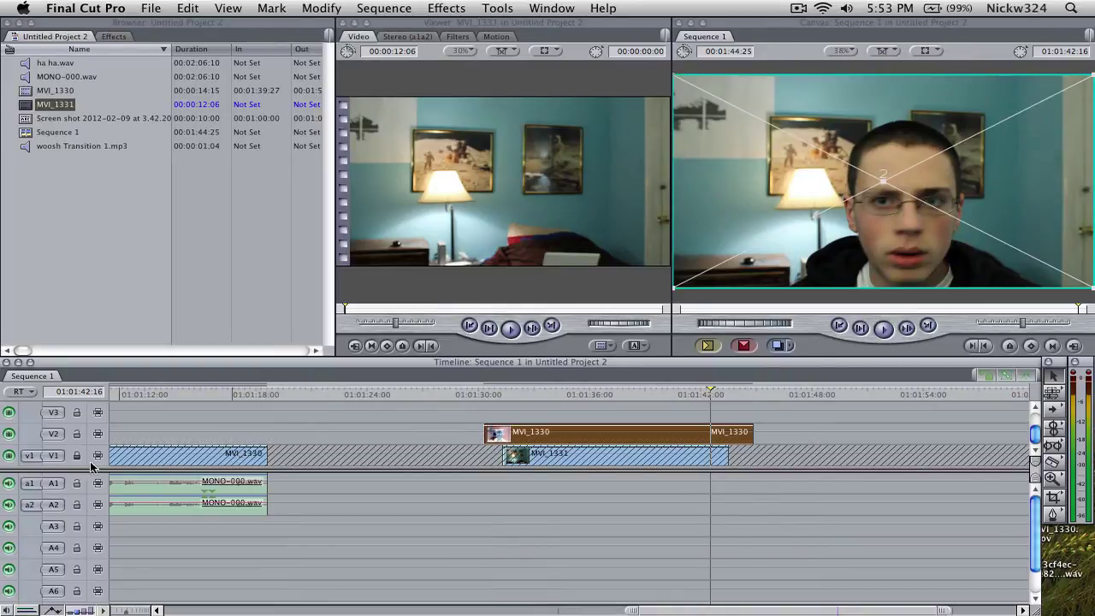
click(76, 456)
click(505, 396)
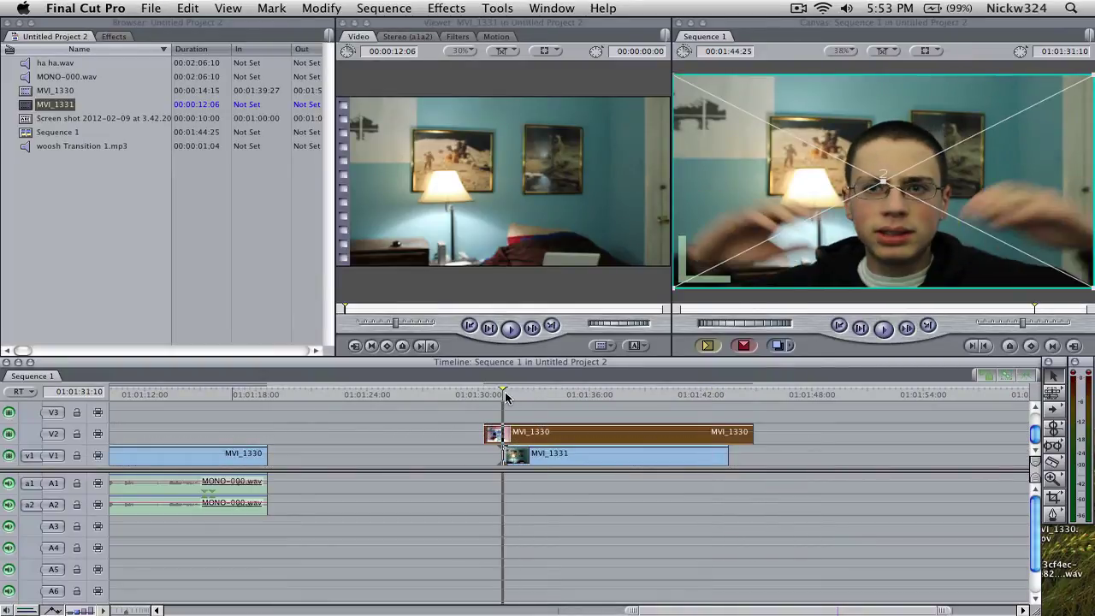
drag(505, 395, 558, 391)
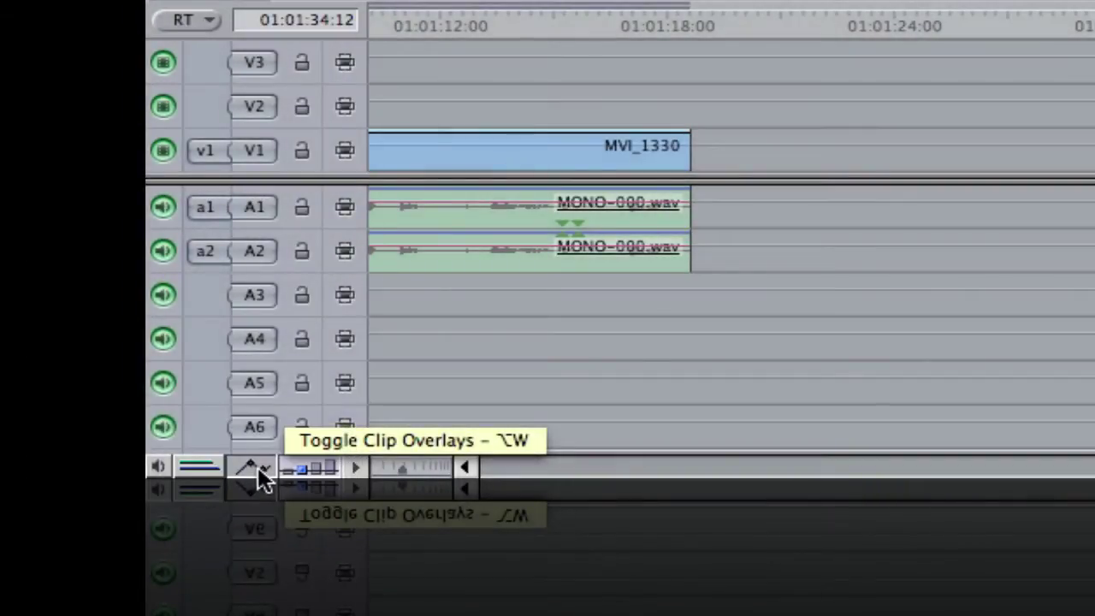
click(260, 469)
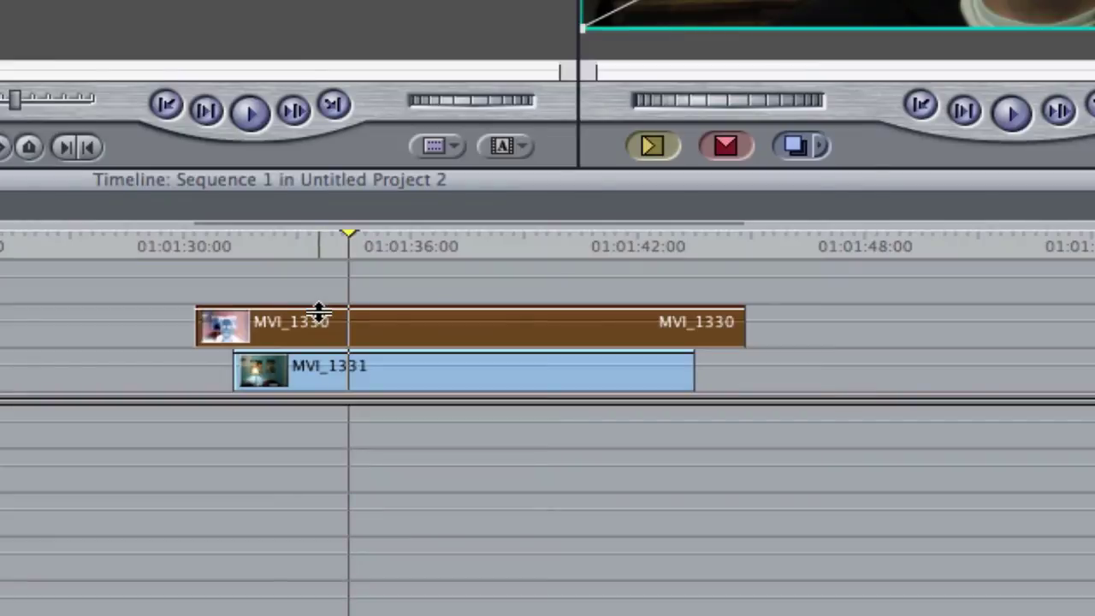
drag(312, 314, 316, 332)
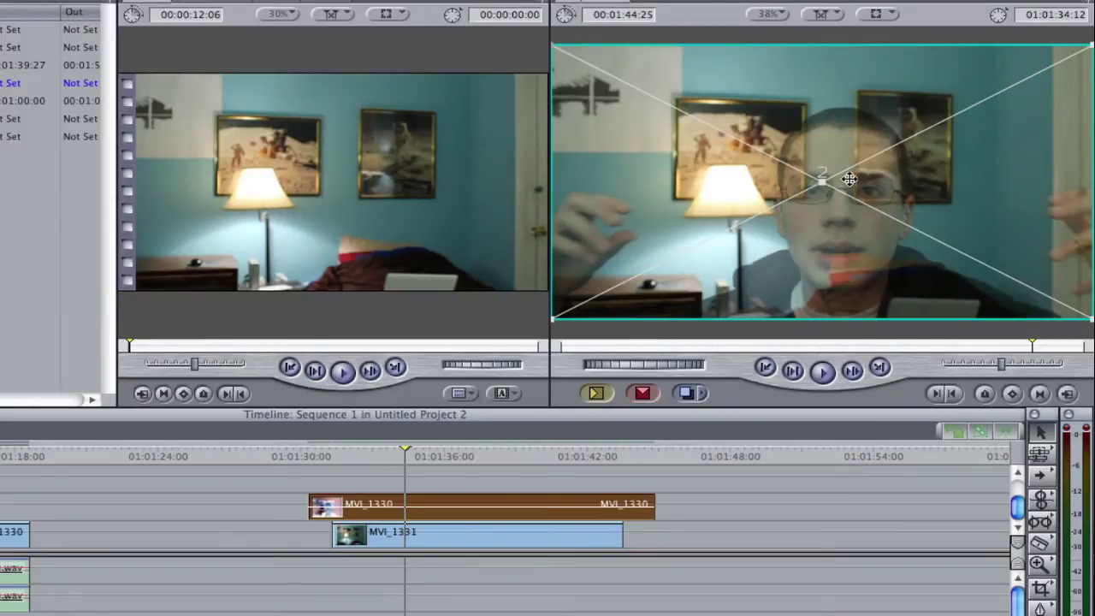
drag(360, 514, 361, 496)
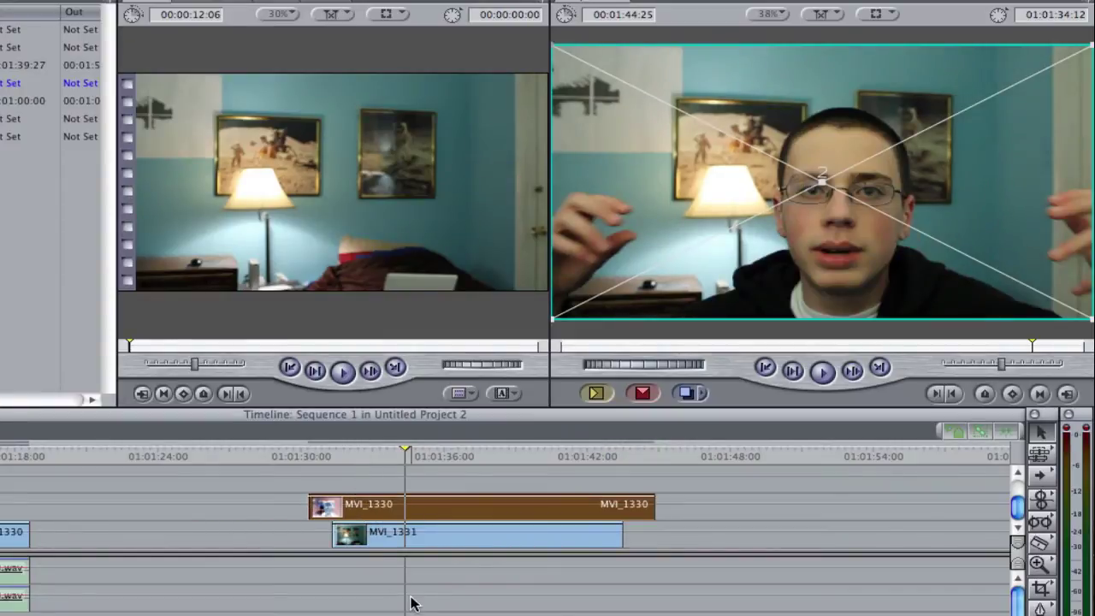
scroll(411, 602, left, 10)
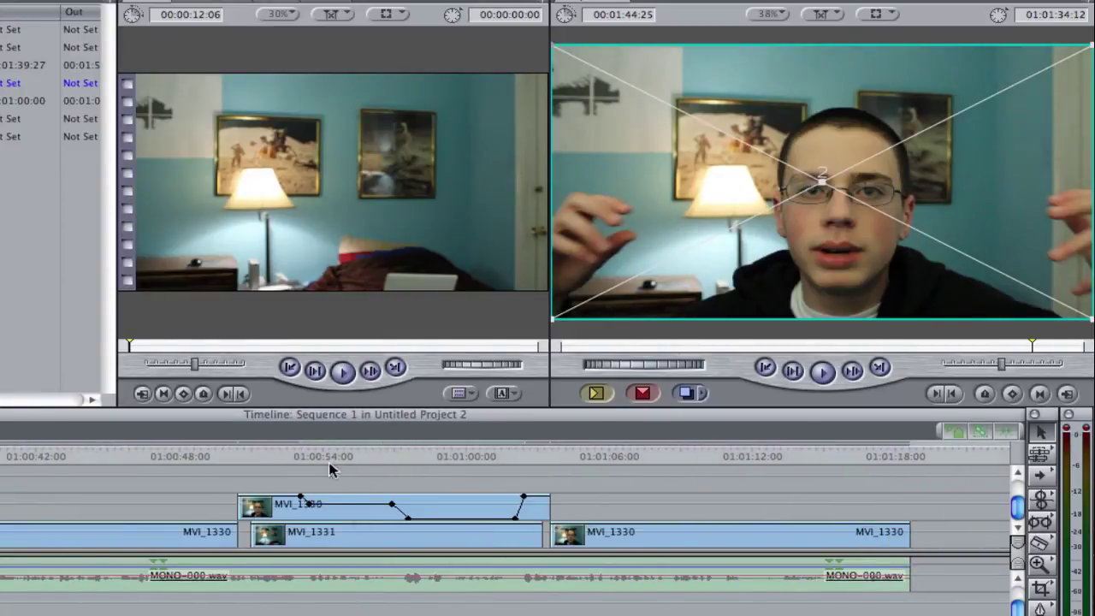
Add two Pen-tool opacity keyframes to MVI_1330 and drag the second down to zero.
scroll(420, 513, right, 10)
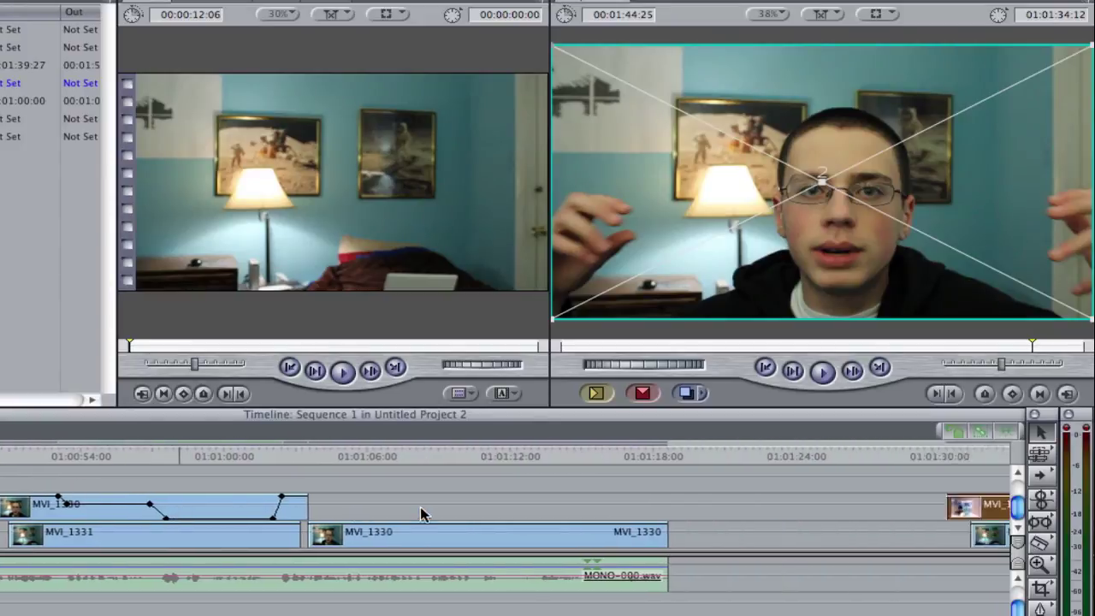
click(420, 513)
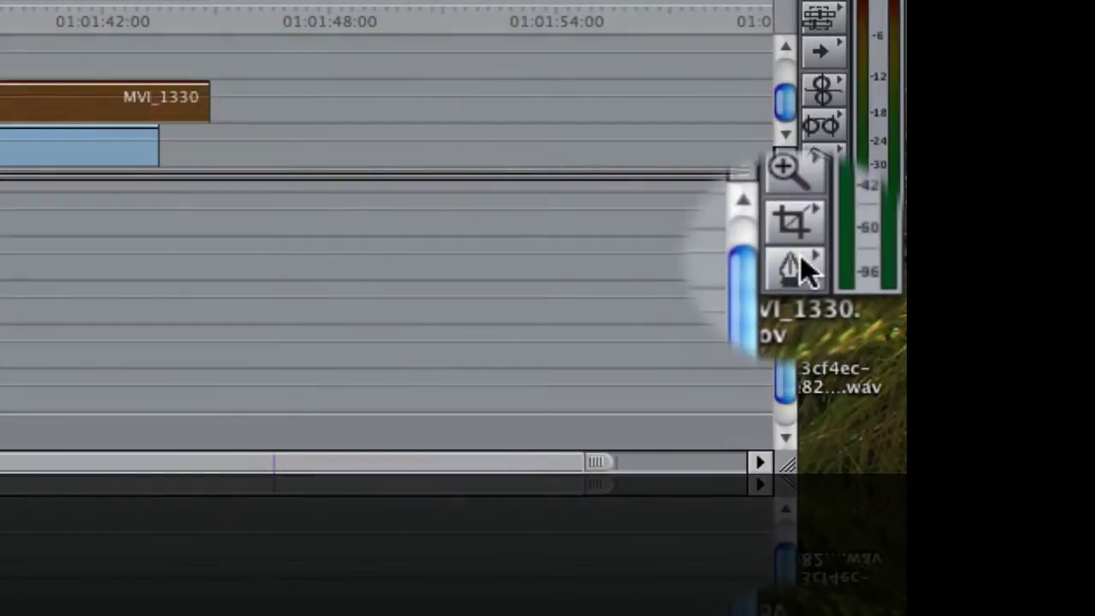
click(1041, 609)
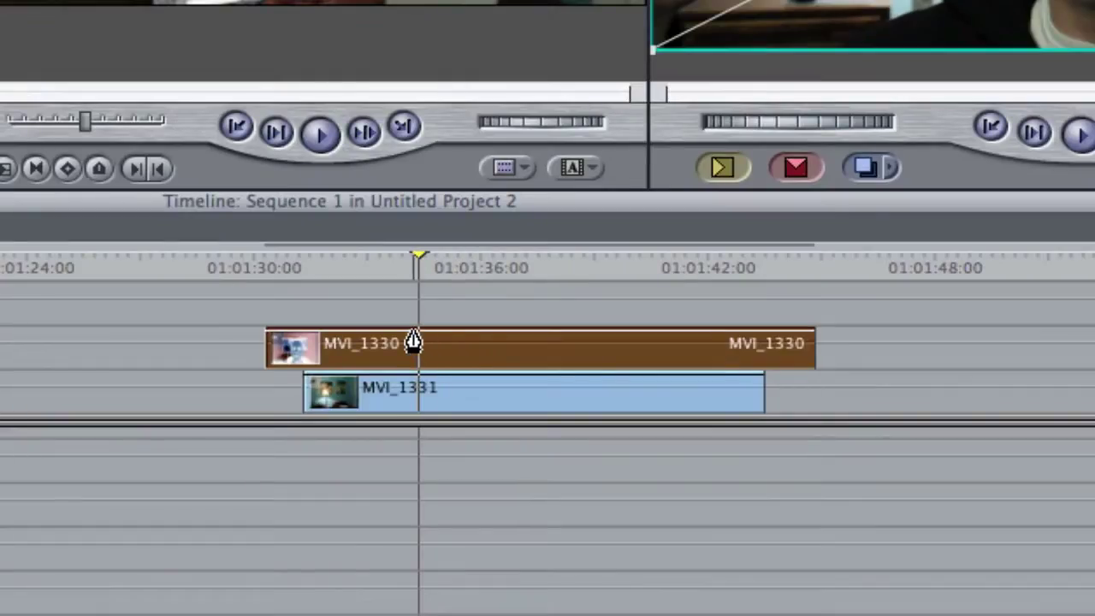
click(413, 332)
click(440, 331)
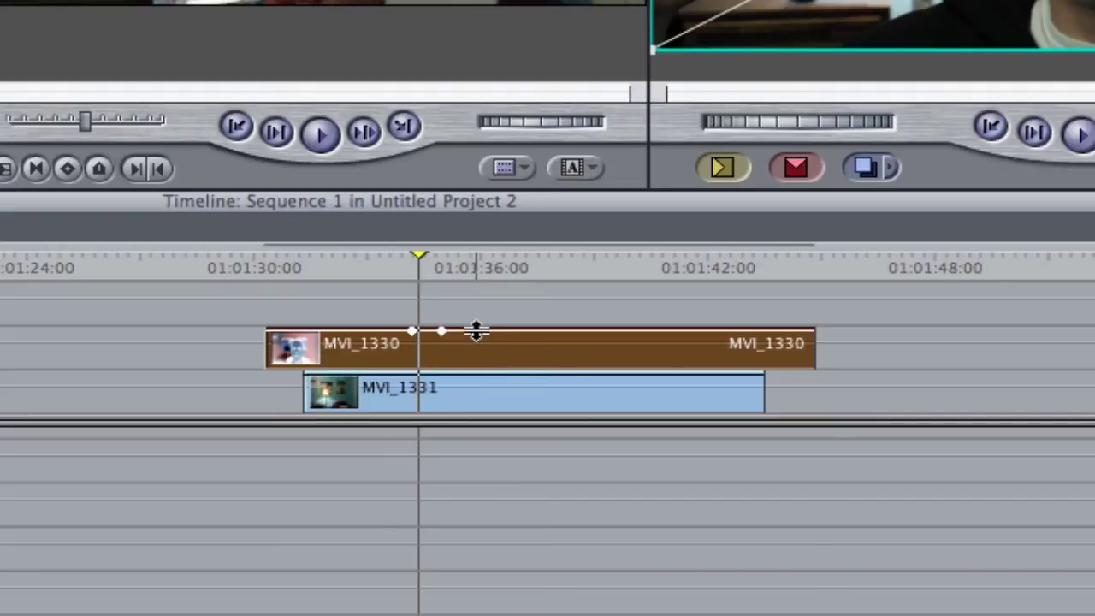
drag(476, 331, 470, 369)
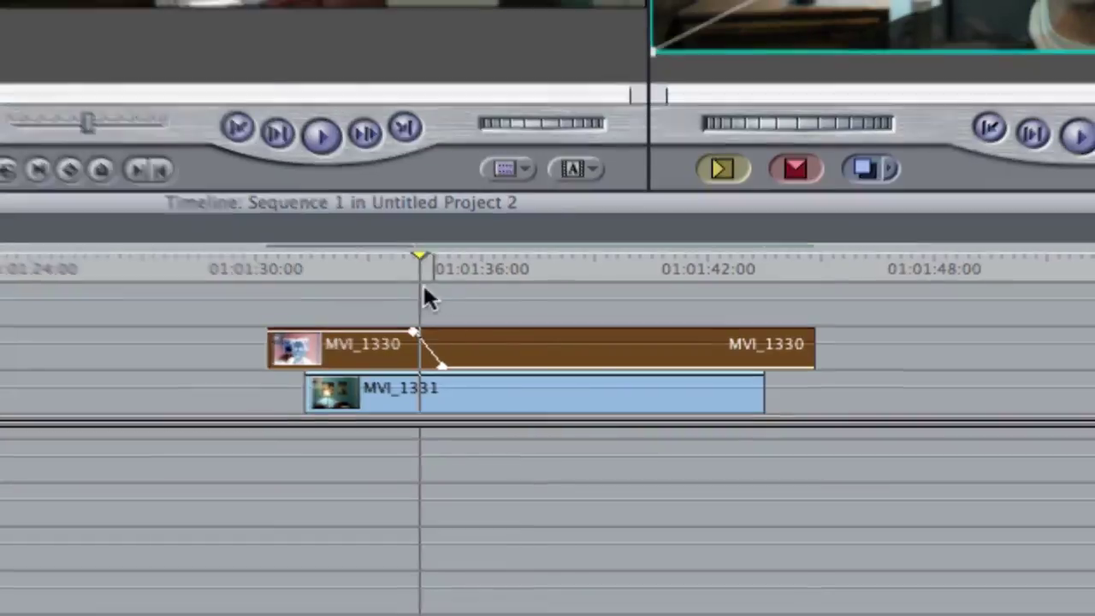
Play back the opacity fade from just before the keyframes to check it.
click(389, 273)
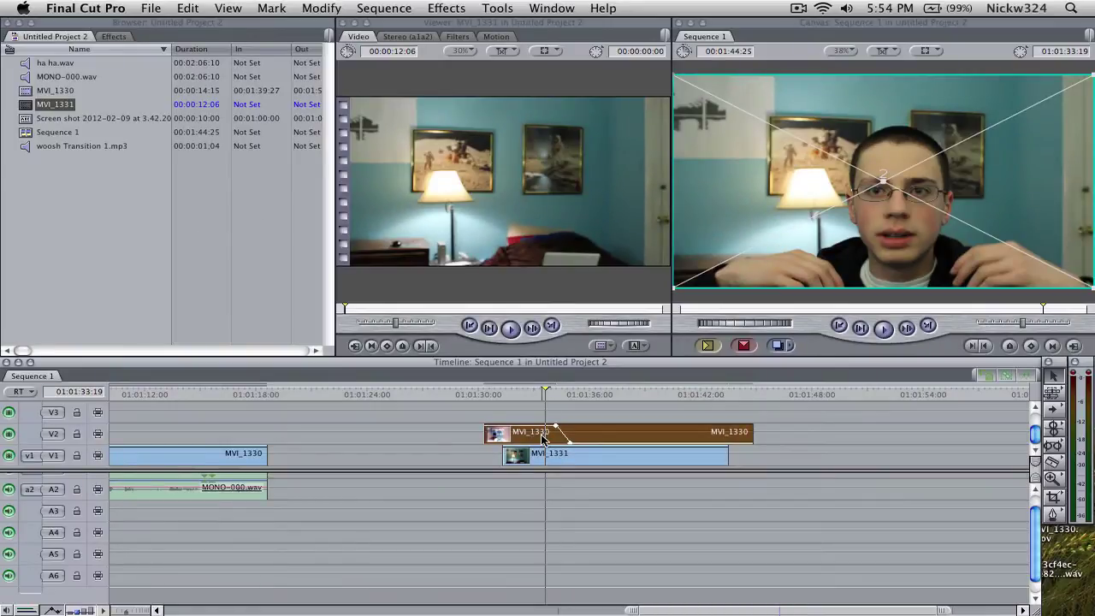
key(space)
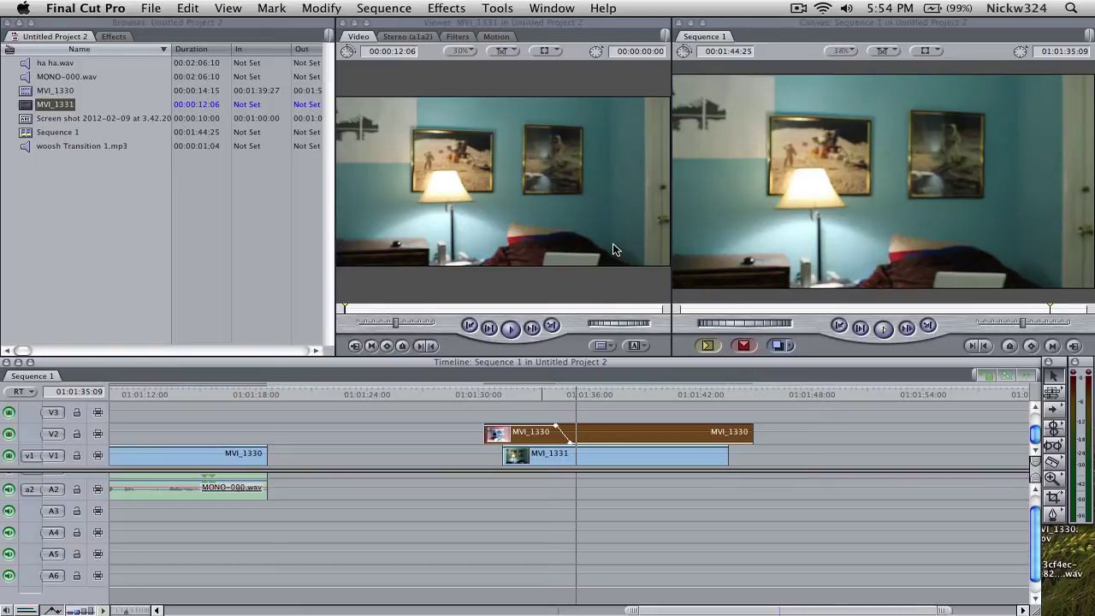
key(space)
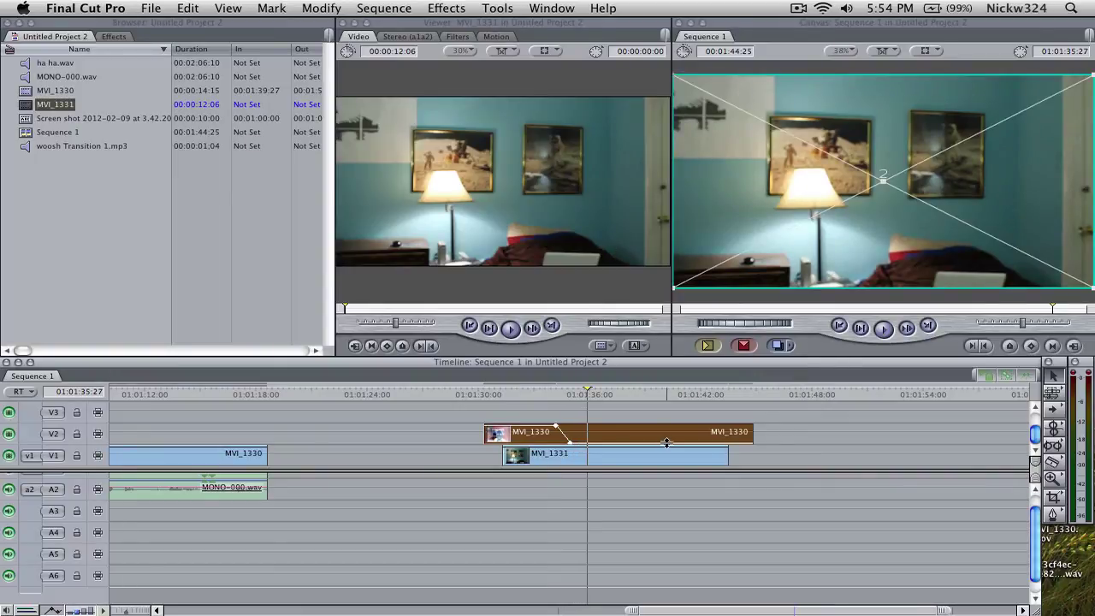
scroll(669, 443, left, 3)
scroll(669, 443, left, 10)
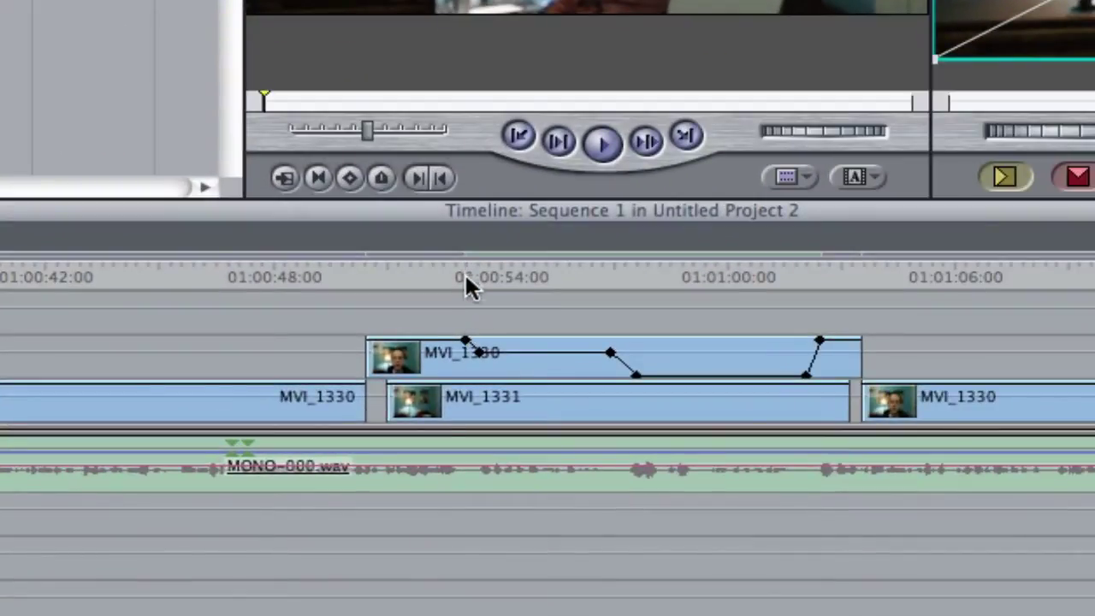
click(465, 278)
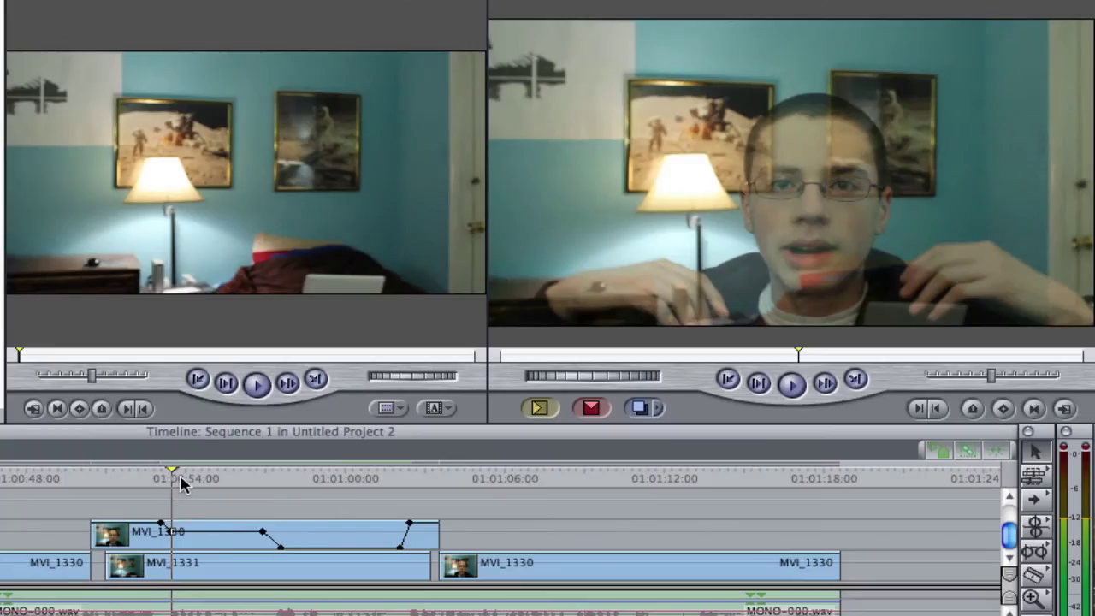
drag(179, 483, 190, 484)
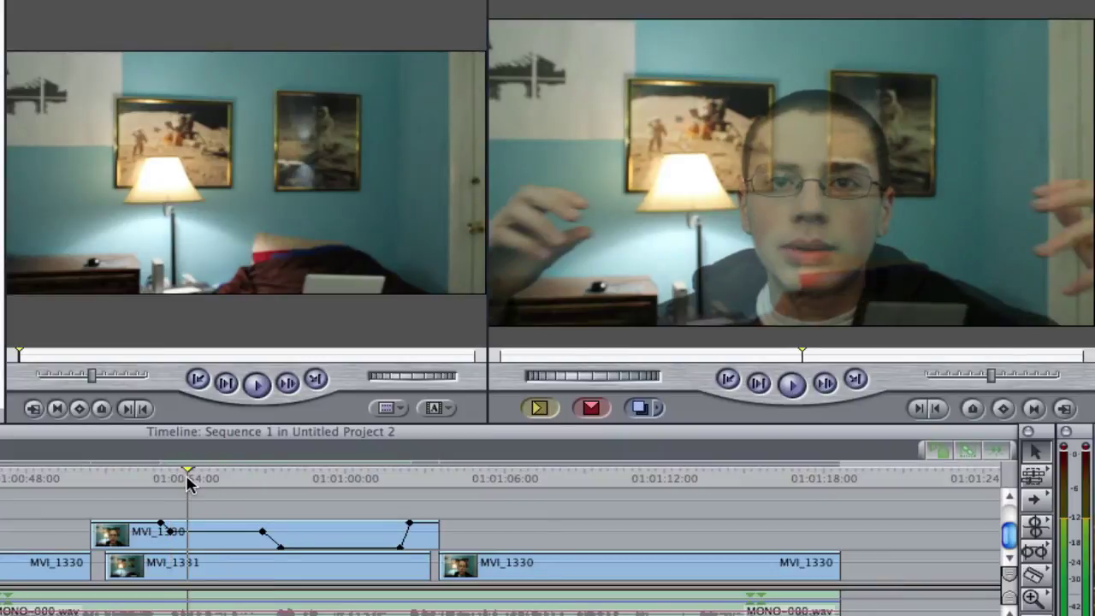
click(339, 481)
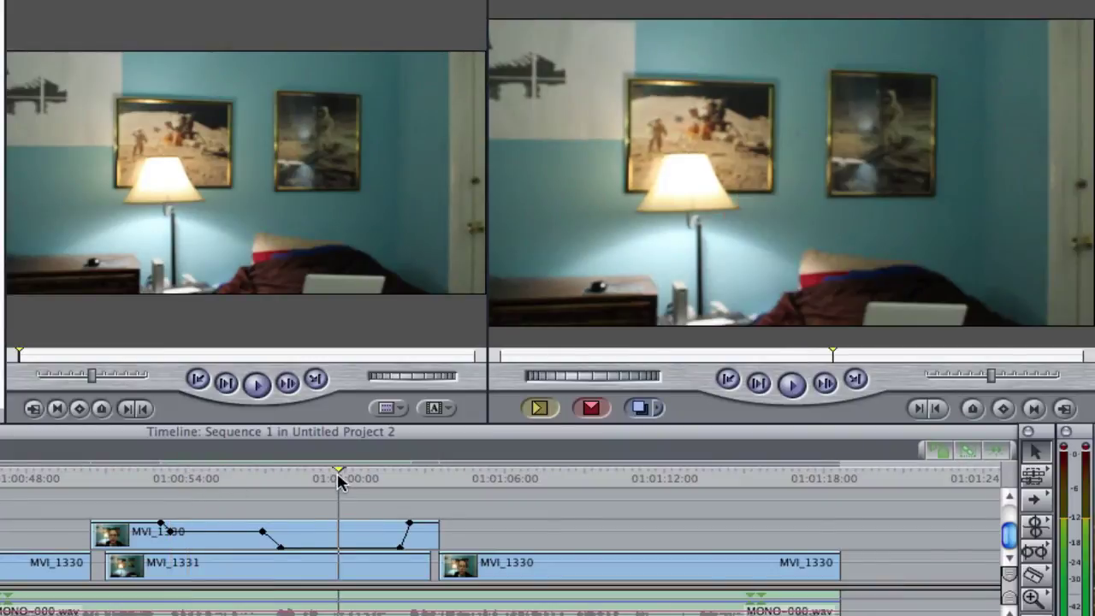
click(418, 479)
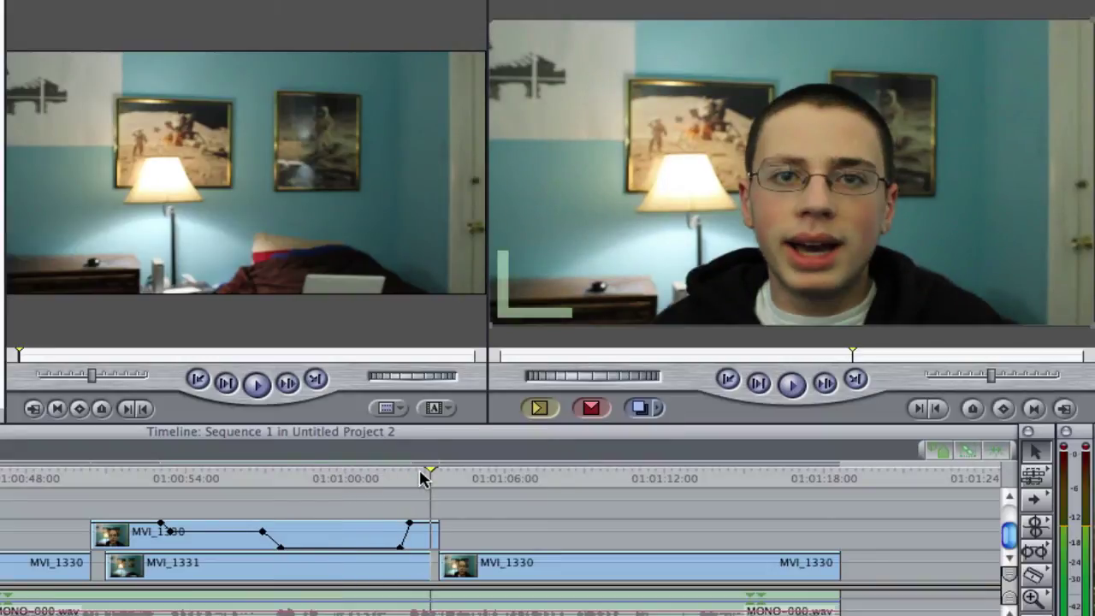
scroll(421, 479, right, 10)
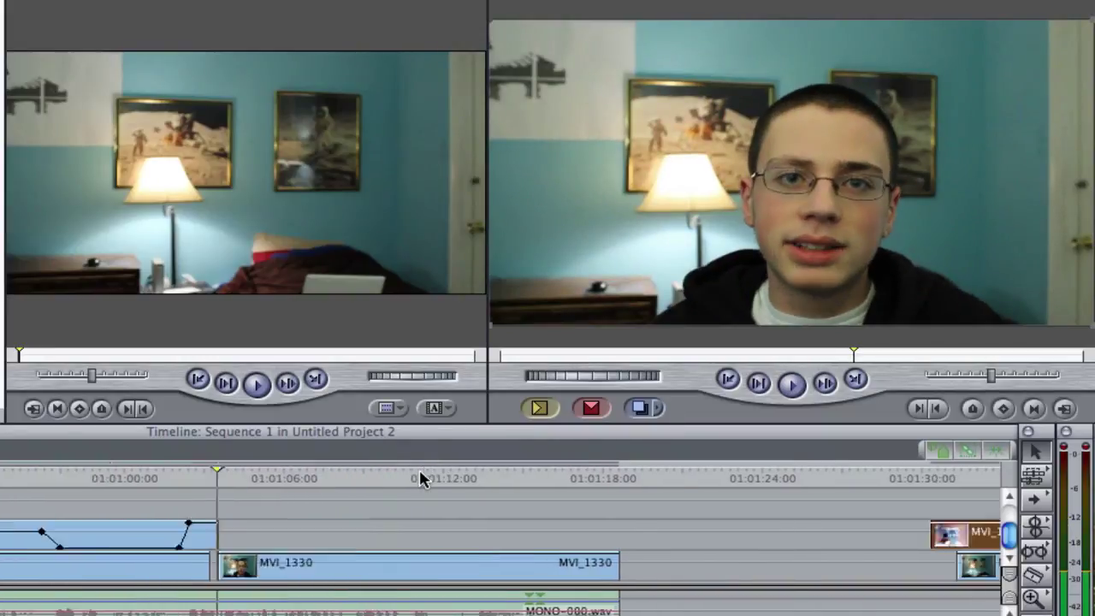